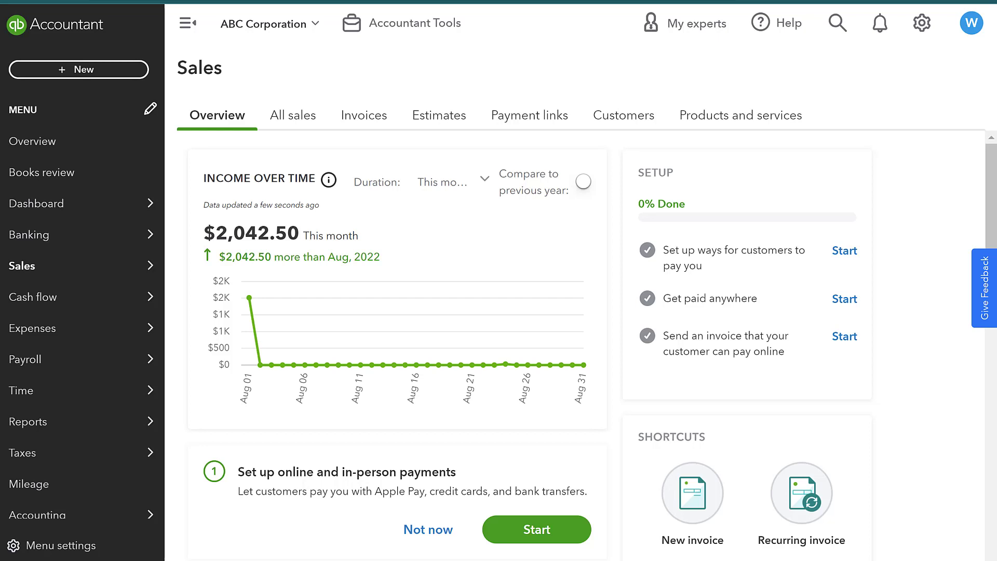
Step: Open invoice 1001 for Unlimited Company from the Sales invoices list, examine its details and balance due, and close it
left_click(369, 119)
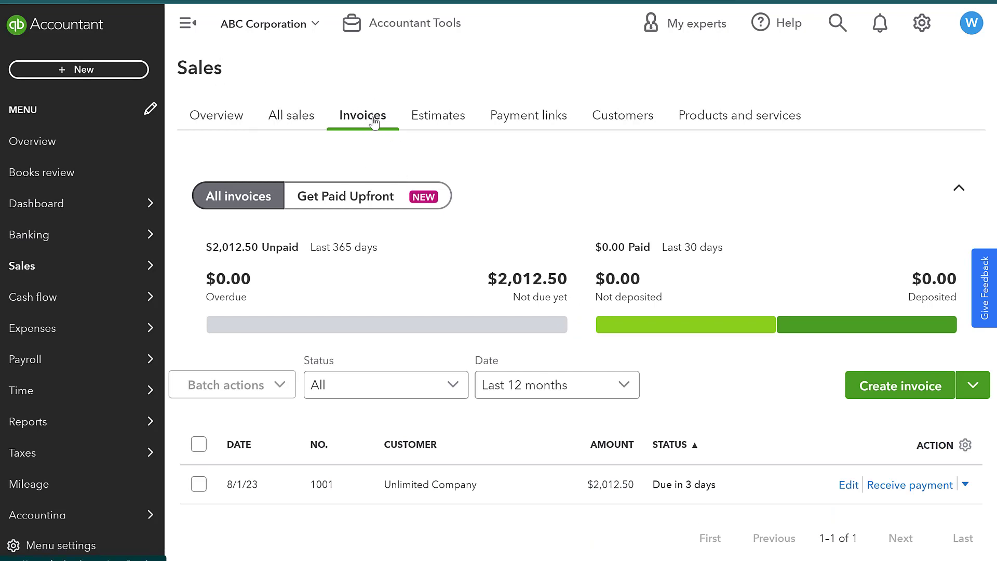
left_click(406, 486)
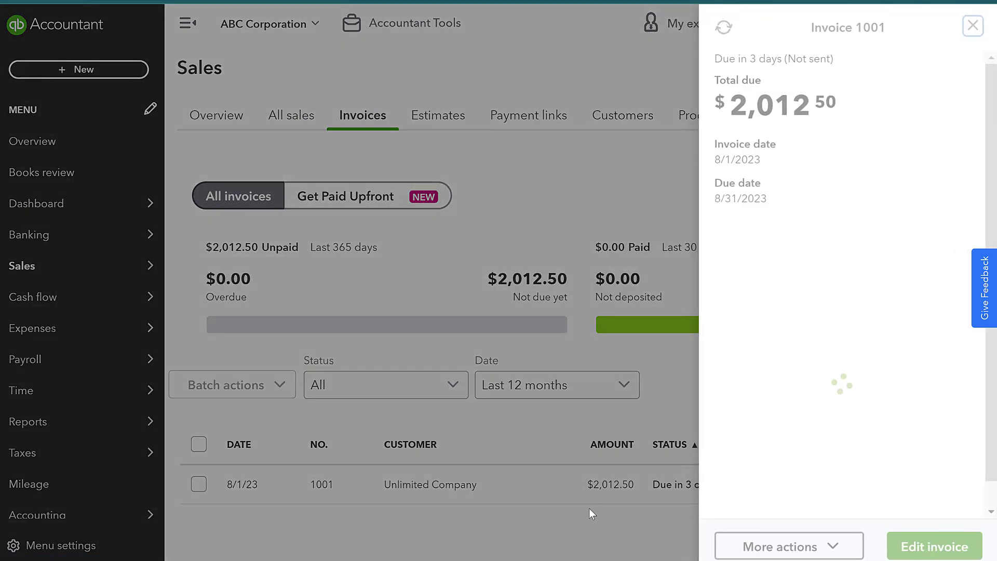
left_click(958, 545)
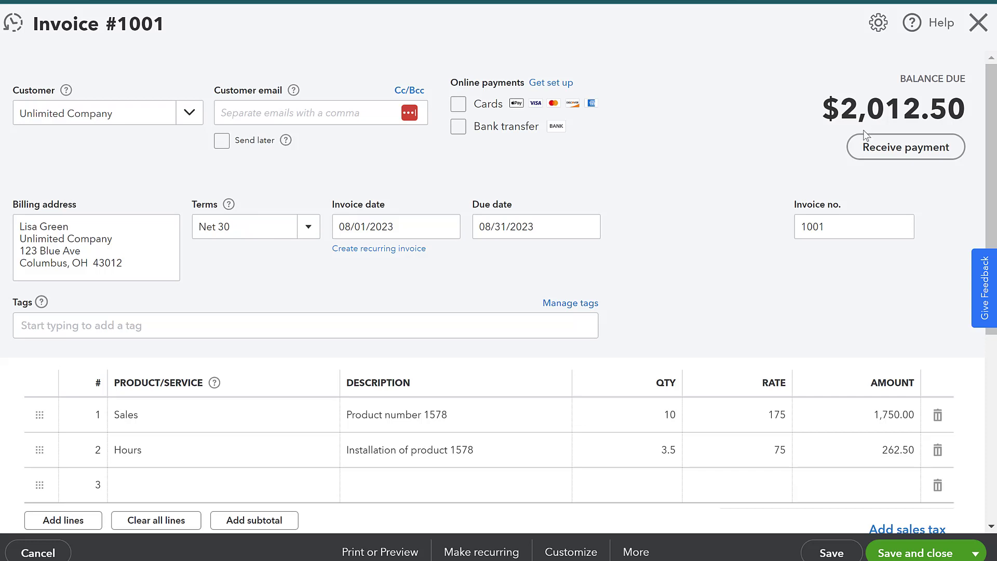
left_click(976, 36)
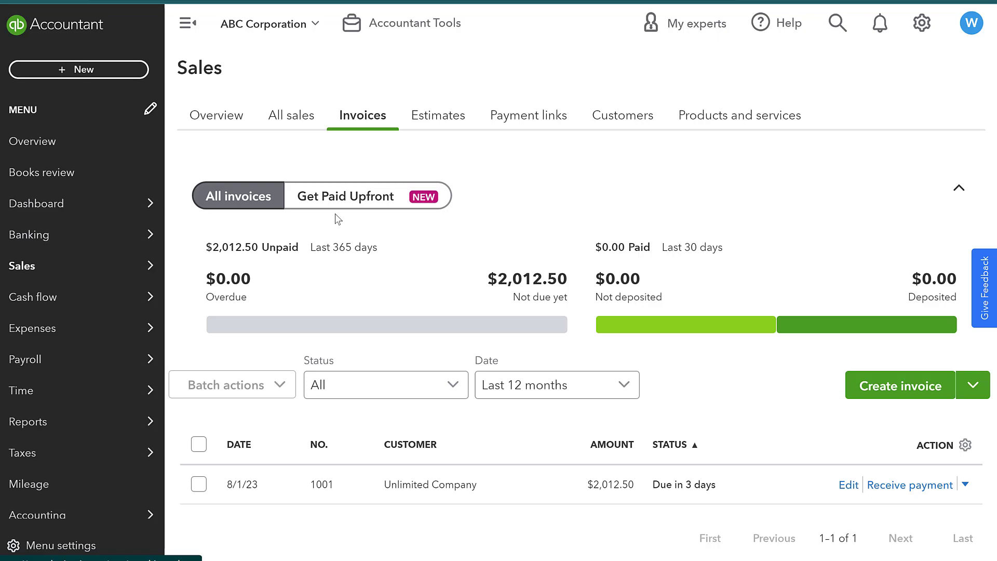
Step: Visit the dashboard to look over the available new transaction types, and return to the Sales invoices list
left_click(67, 196)
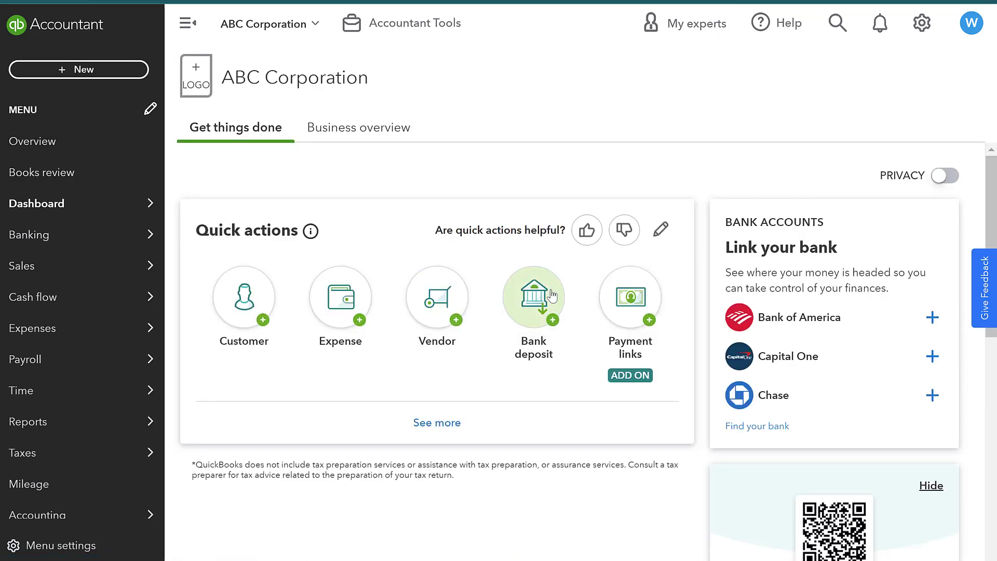
left_click(113, 76)
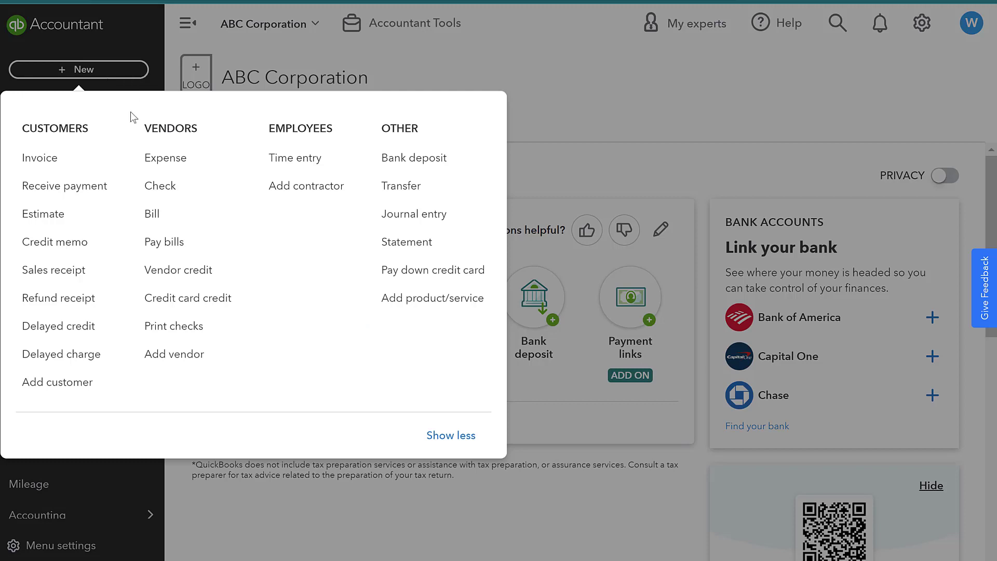
left_click(592, 174)
mouse_move(100, 260)
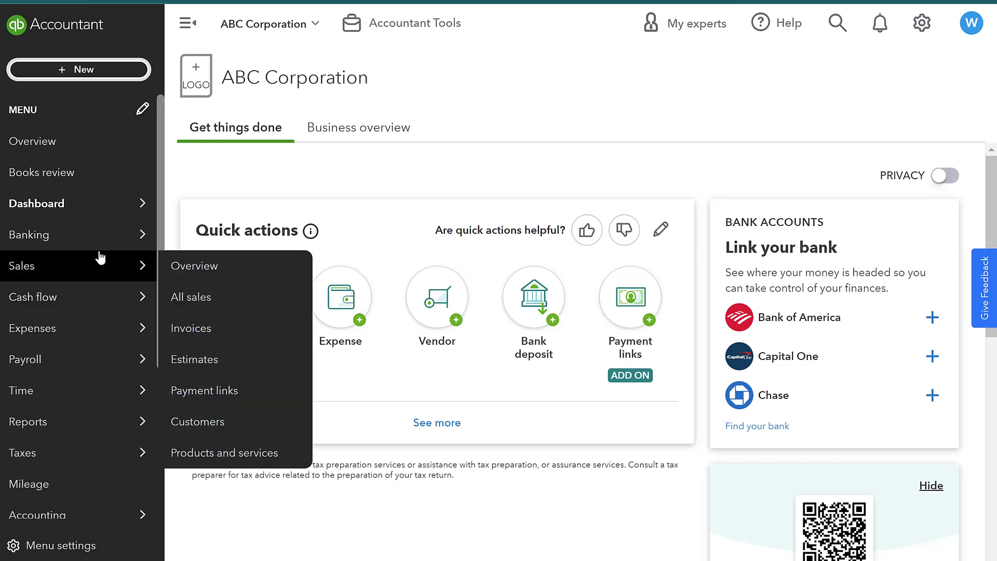
left_click(99, 261)
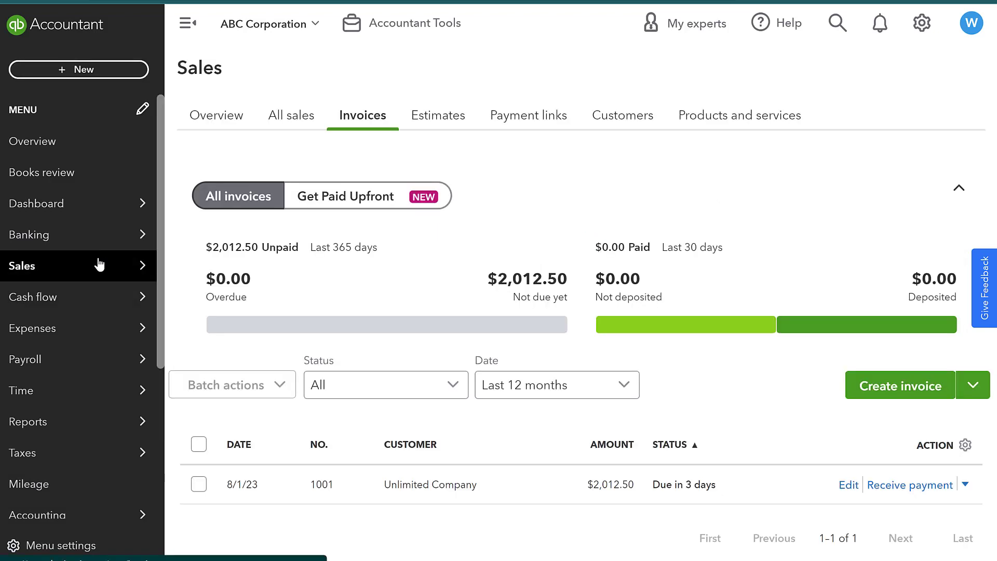
mouse_move(123, 240)
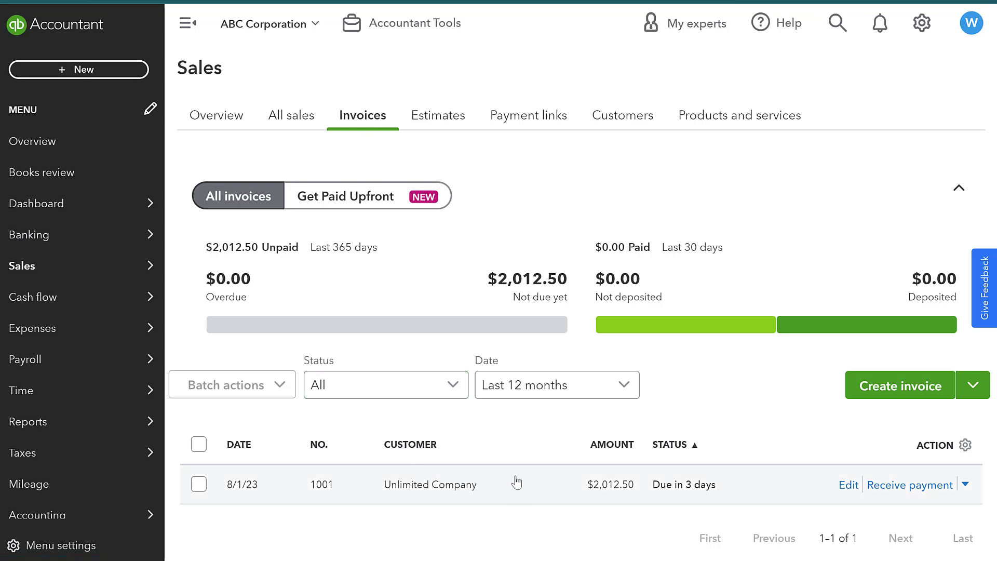
Step: Open Unlimited Company's customer record, examine its transaction list, and dismiss the tour message
left_click(636, 126)
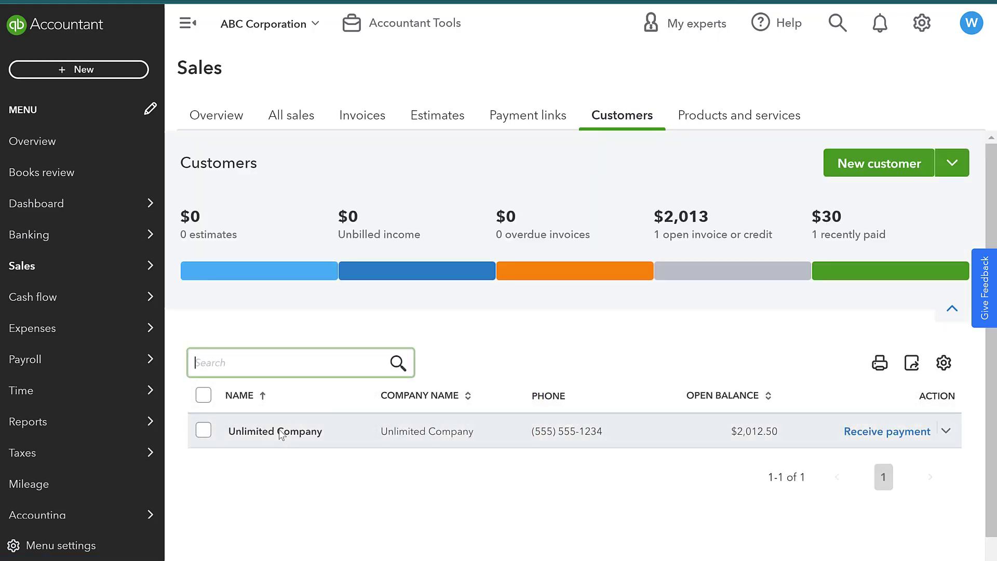
left_click(280, 434)
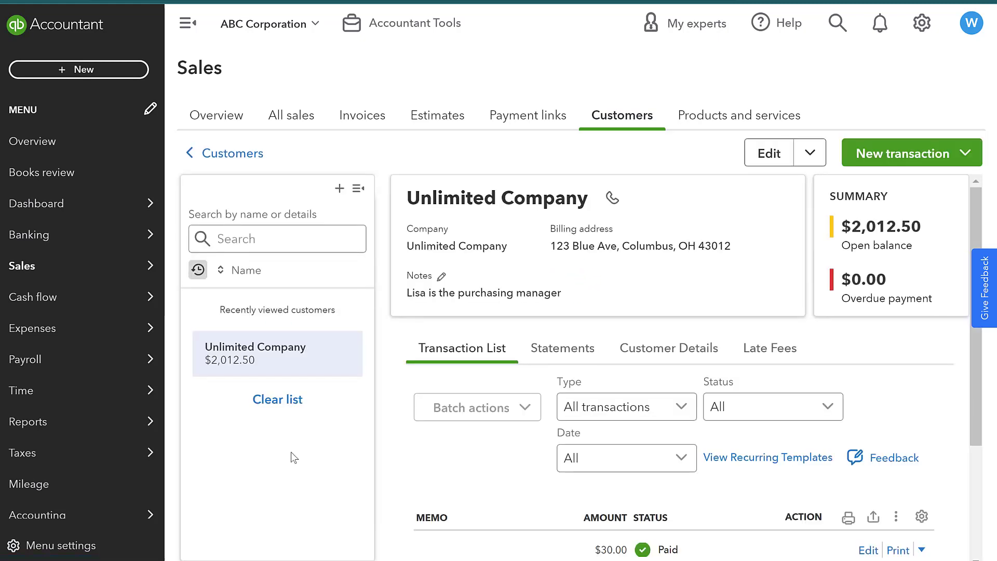
scroll(545, 343, "down", 3)
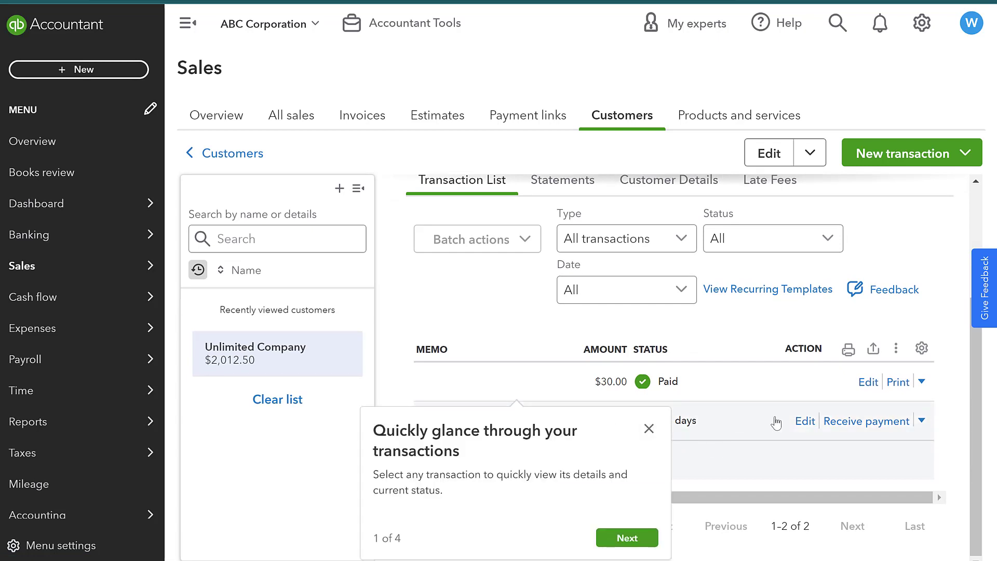
left_click(649, 429)
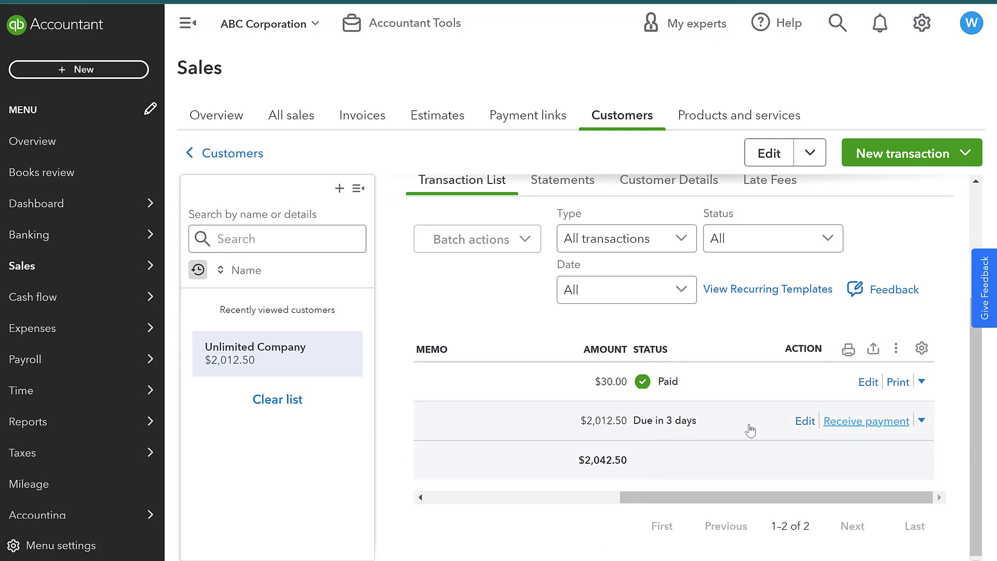
Step: Create a new received payment for Unlimited Company and apply it to outstanding invoice 1001
left_click(101, 78)
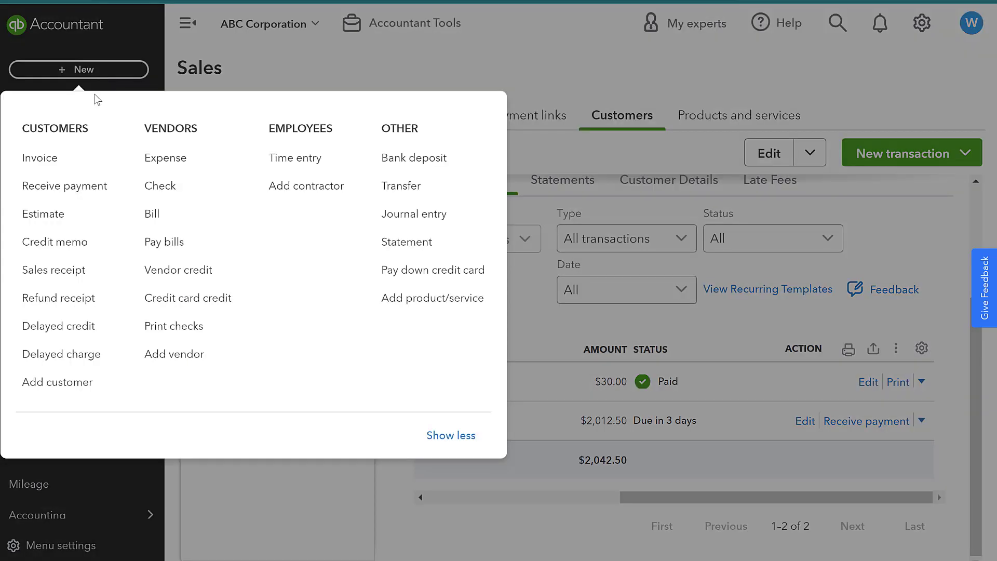
left_click(86, 190)
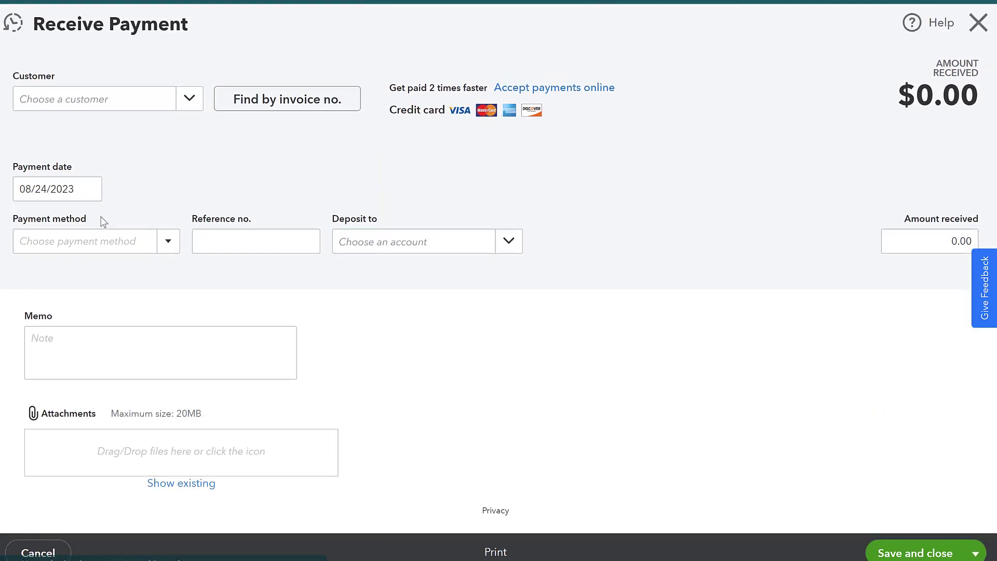
left_click(49, 97)
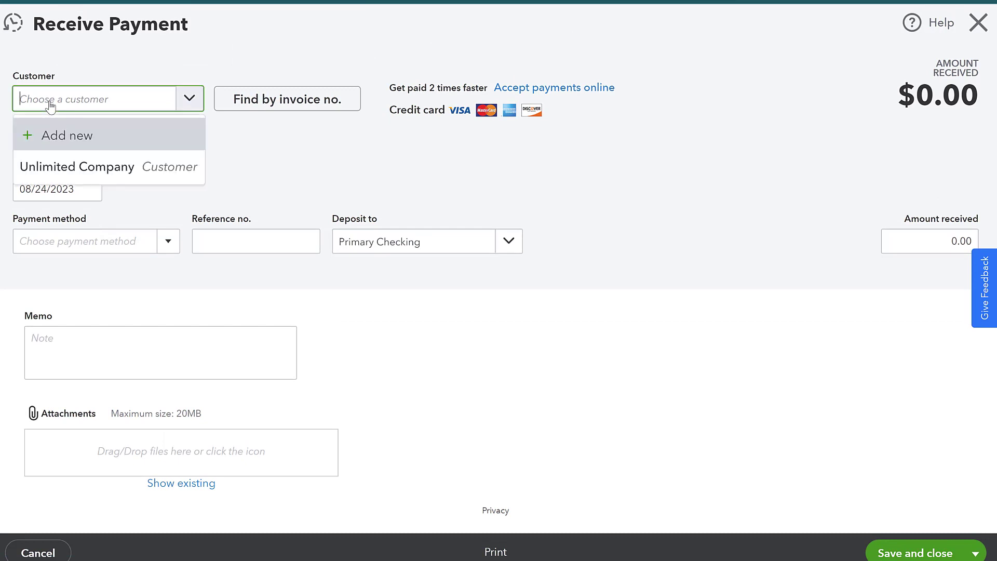
left_click(50, 166)
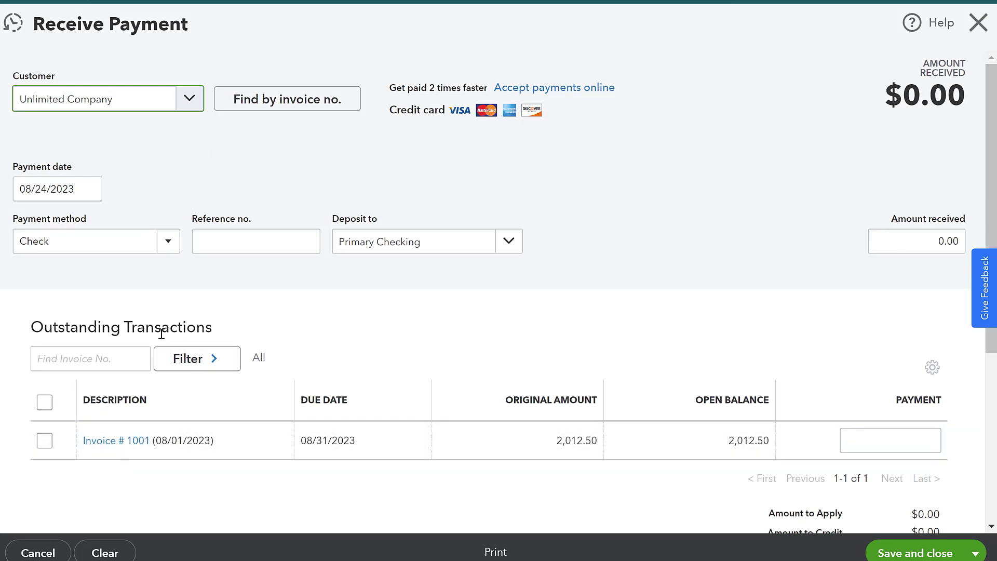
left_click(44, 403)
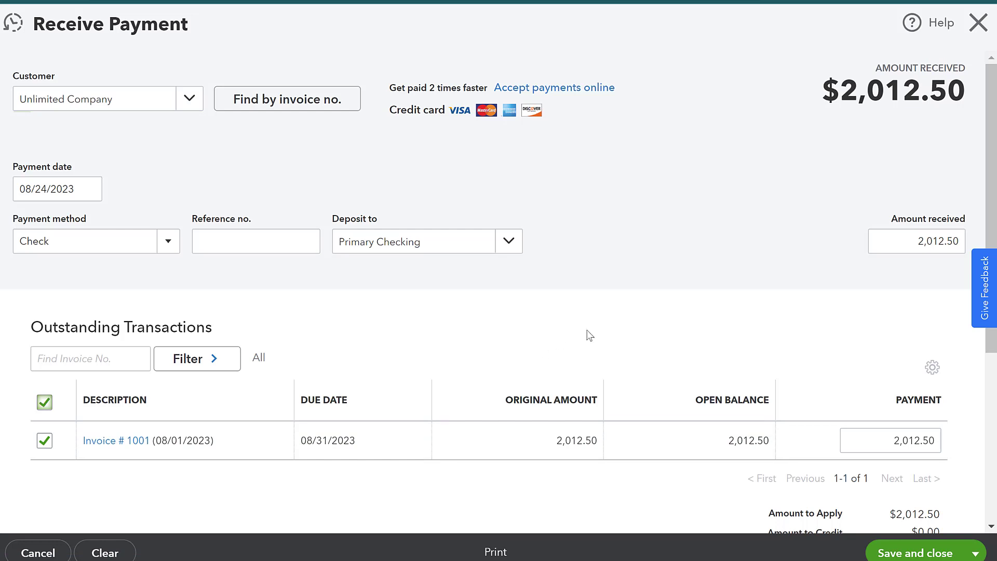
Step: Change the amount received on the payment to 1,000
left_click(890, 242)
type("1")
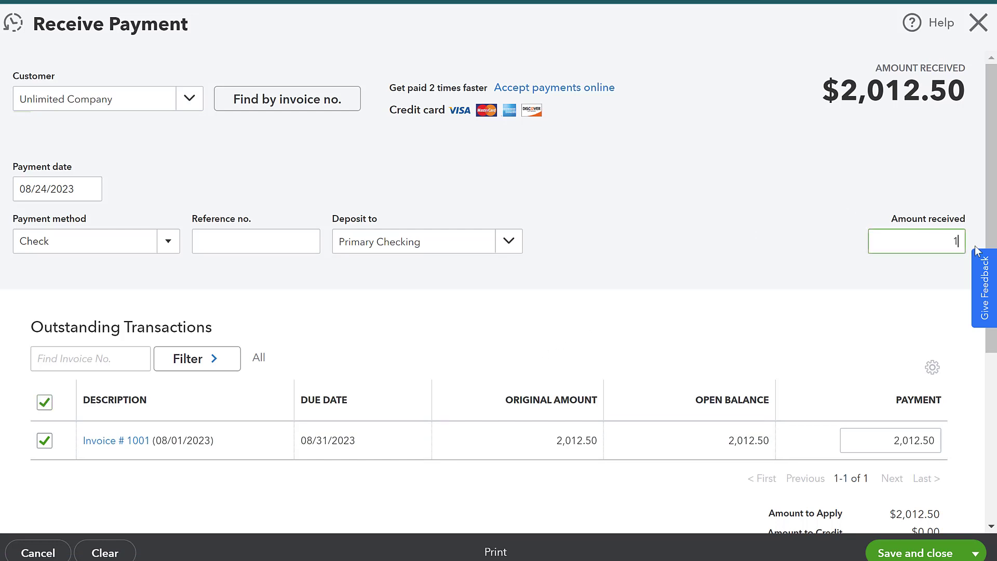
type(",000")
left_click(882, 273)
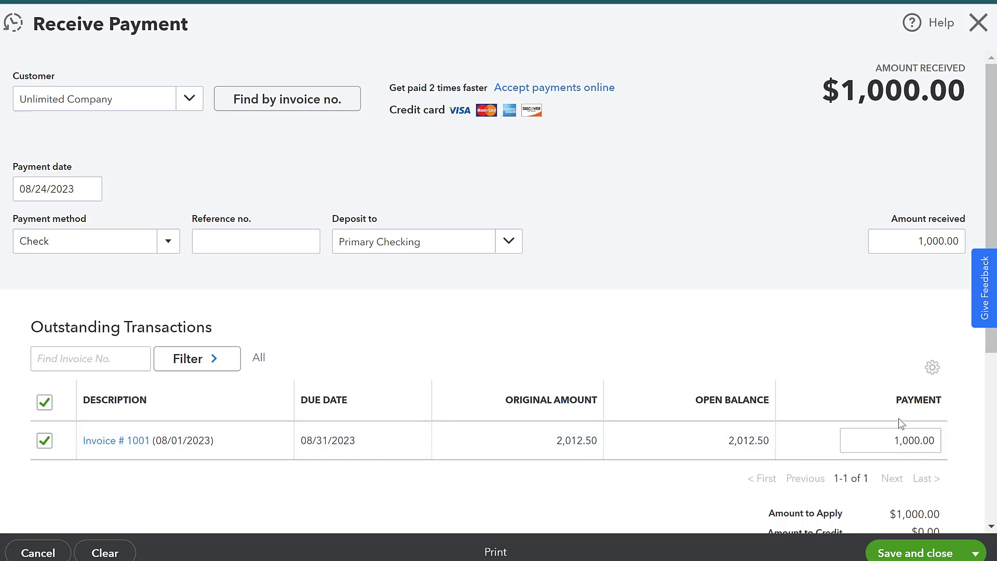
Step: Set the payment method to Check and enter reference number 1005
left_click(171, 245)
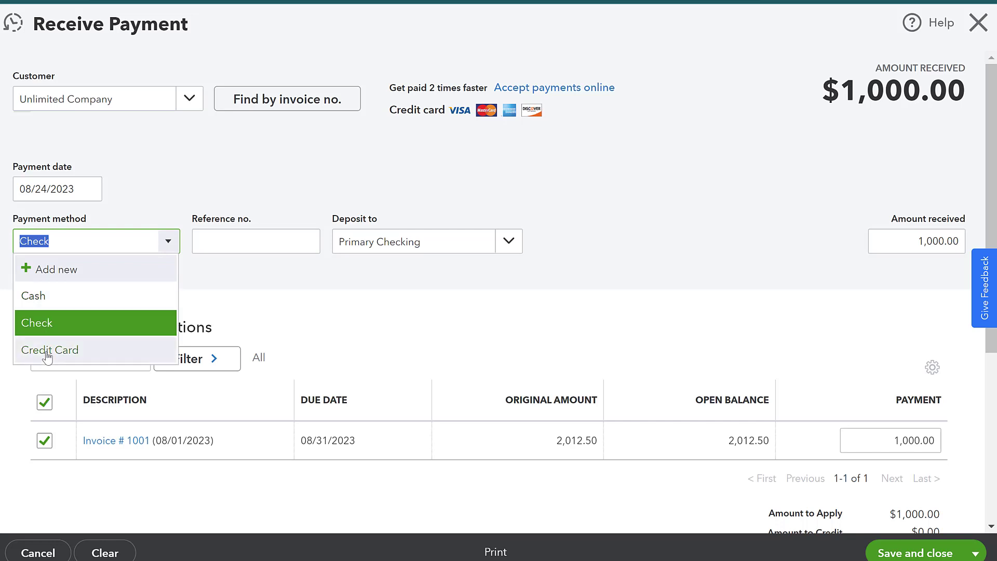
left_click(57, 324)
left_click(246, 247)
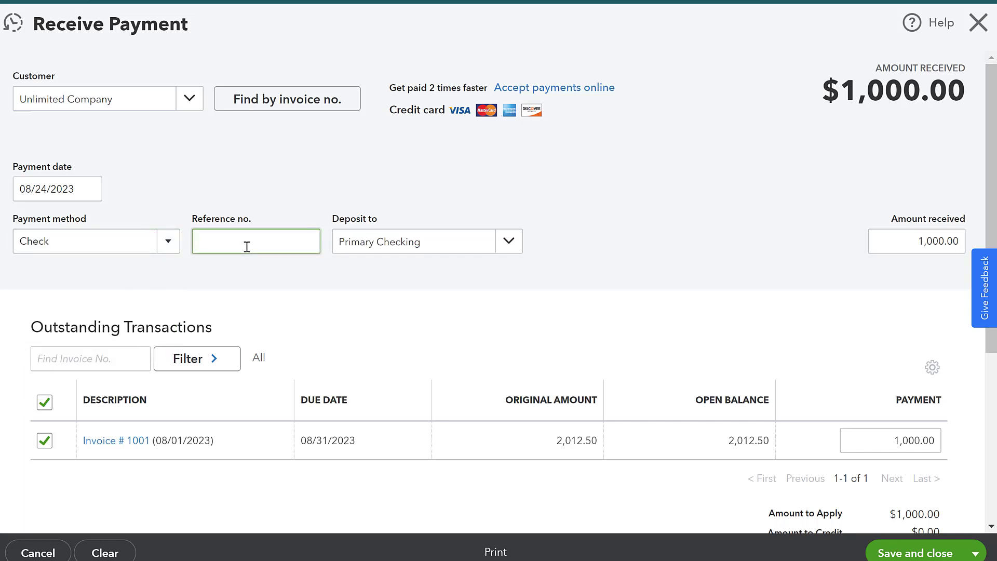
type("1005")
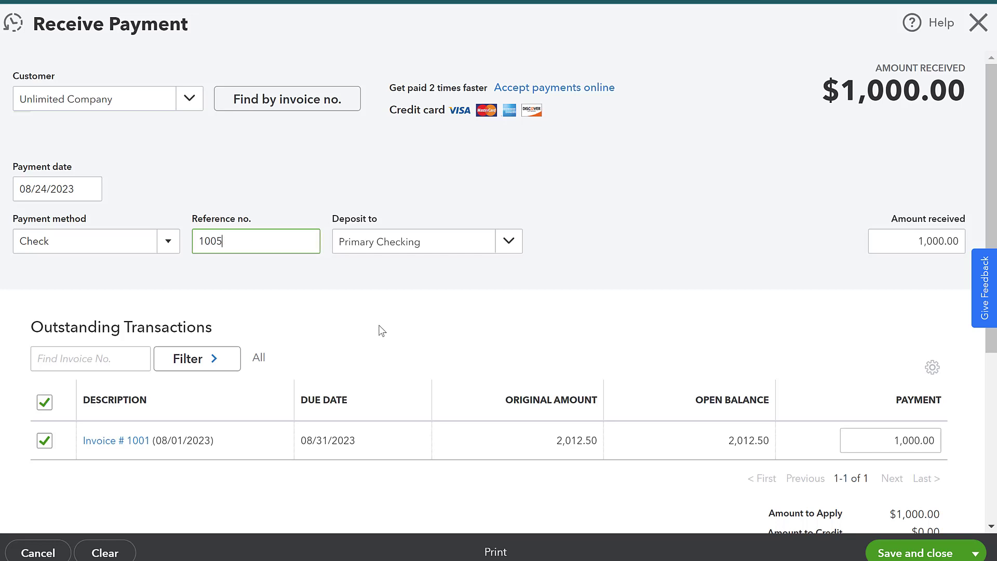
left_click(400, 359)
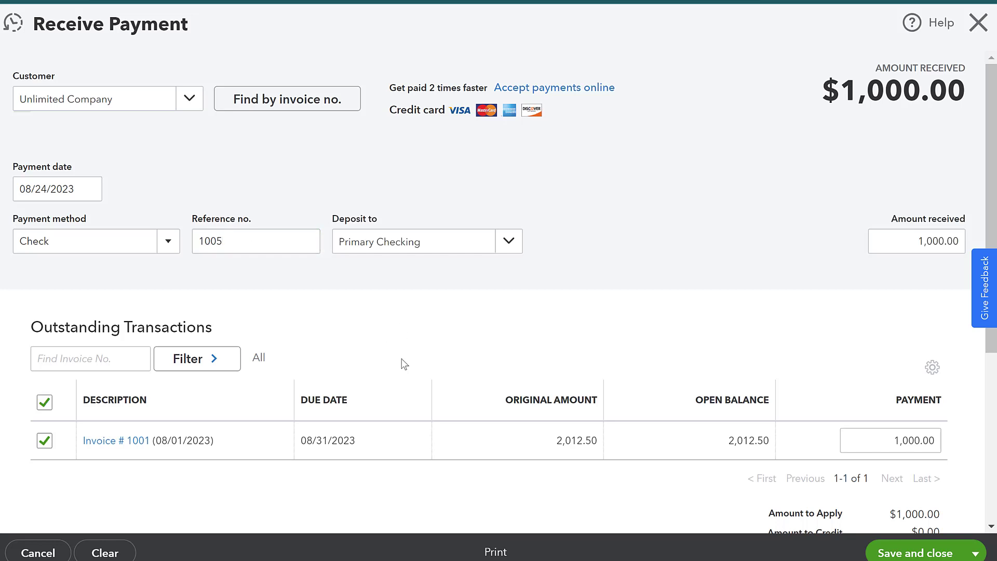
Step: Switch the deposit account to Undeposited Funds and back to Primary Checking
left_click(507, 254)
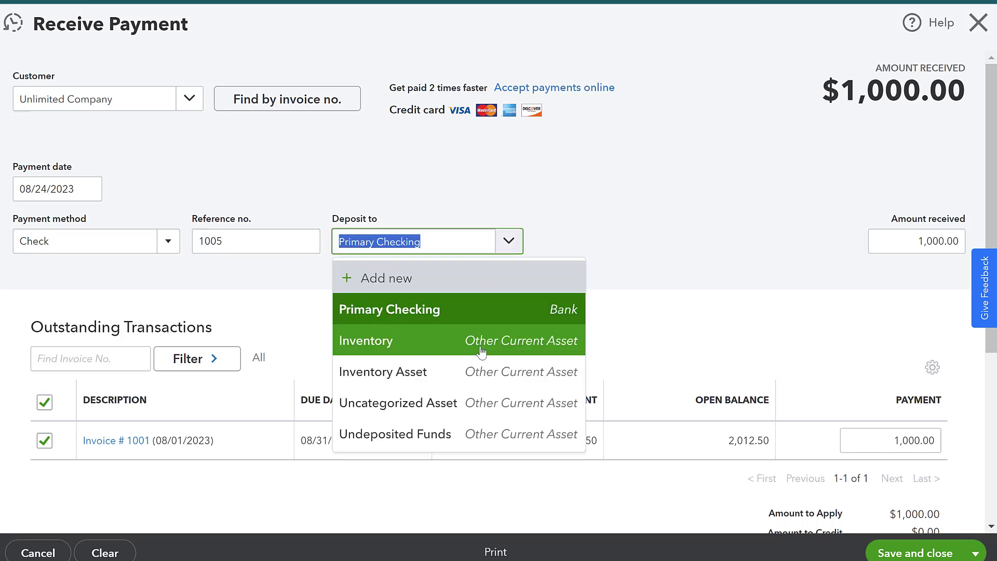
left_click(449, 434)
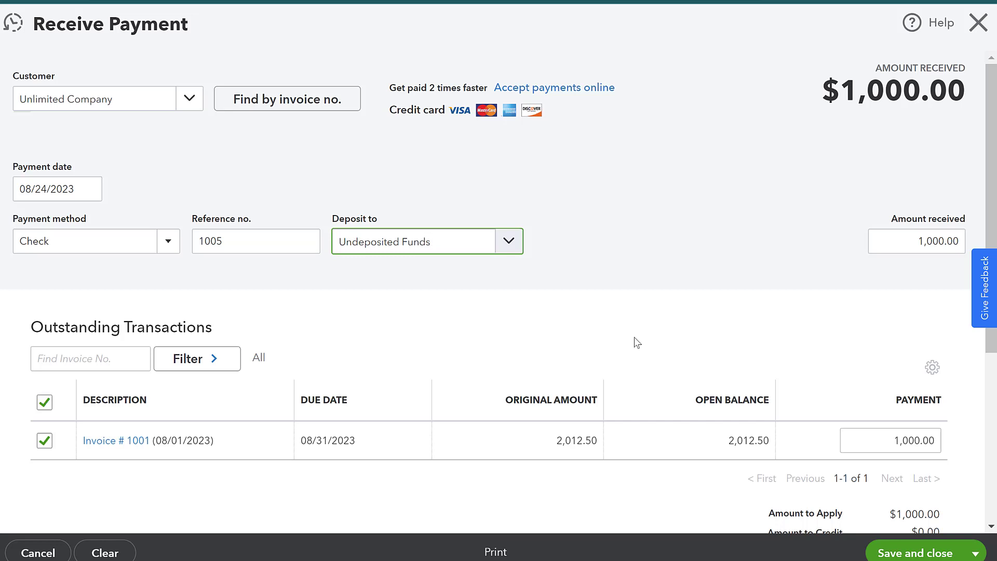
left_click(515, 248)
left_click(489, 305)
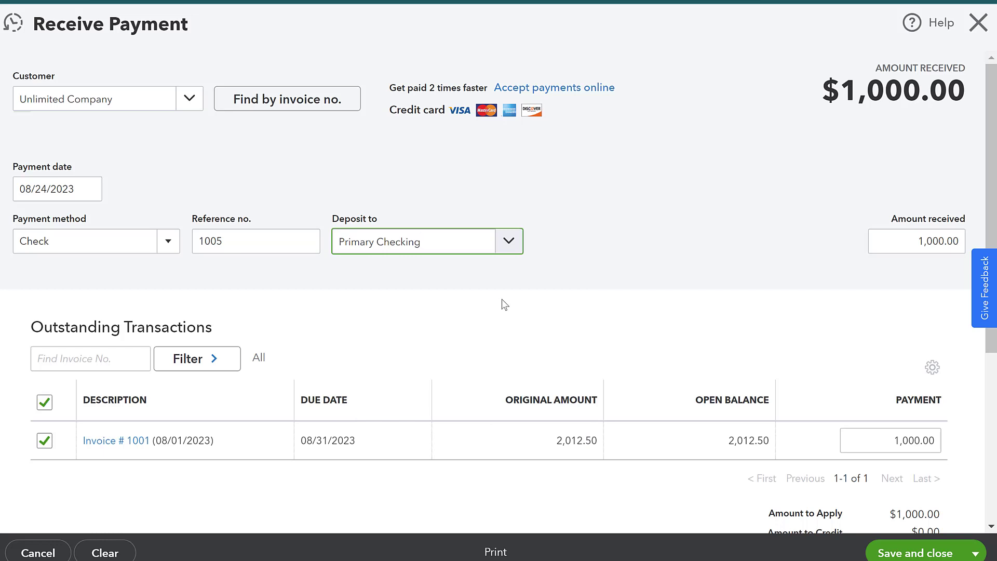
Step: Set the payment's deposit account to Undeposited Funds, and save and close the payment
left_click(508, 240)
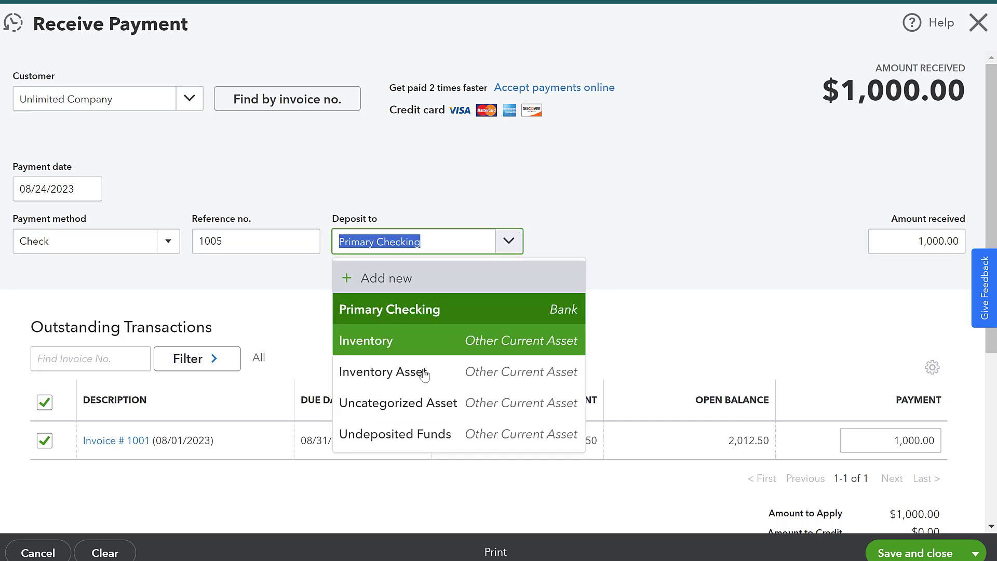
left_click(442, 437)
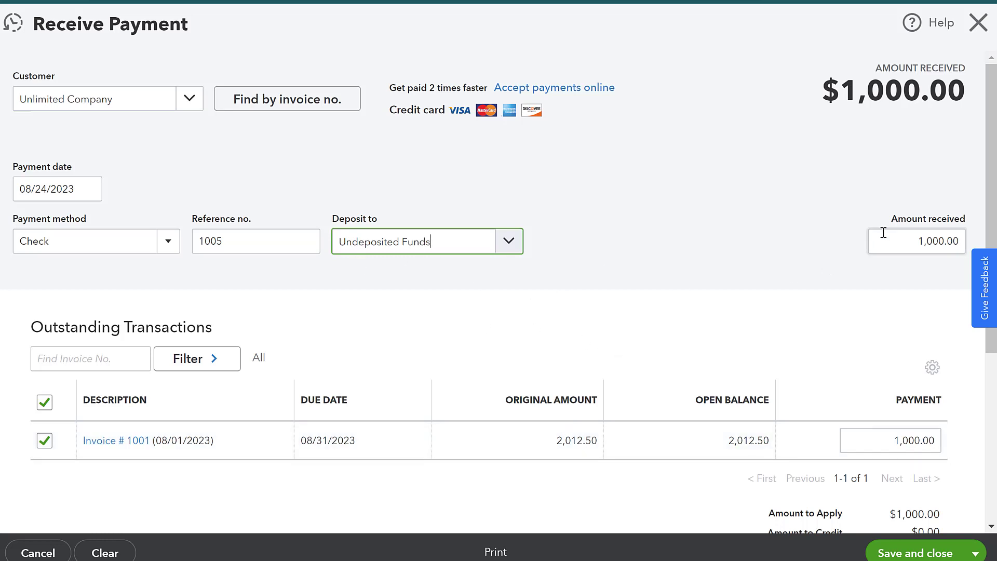
left_click(927, 553)
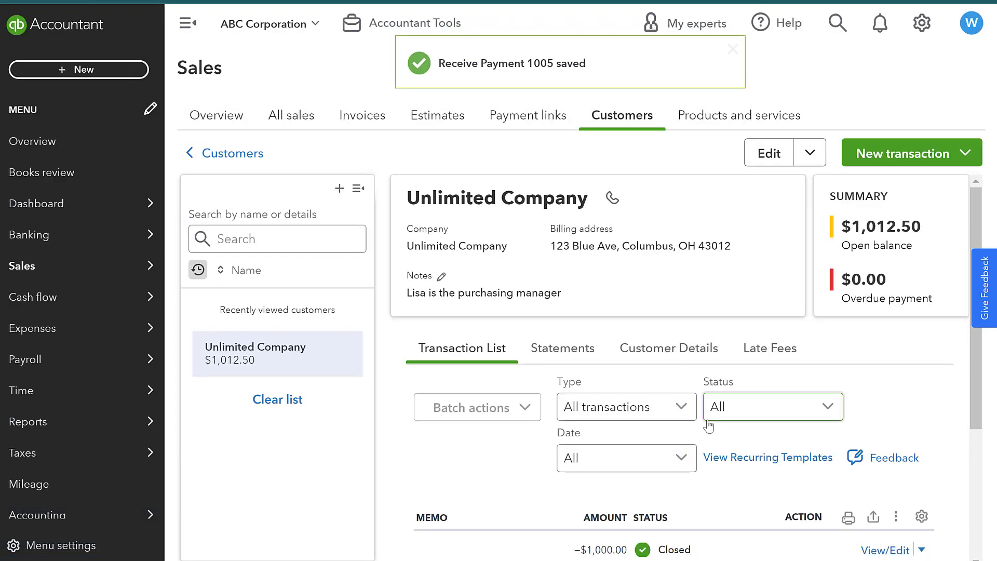
Step: Check Unlimited Company's transaction list with the navigation menu collapsed, and open invoice 1001 to examine its payment status
scroll(601, 416, "down", 3)
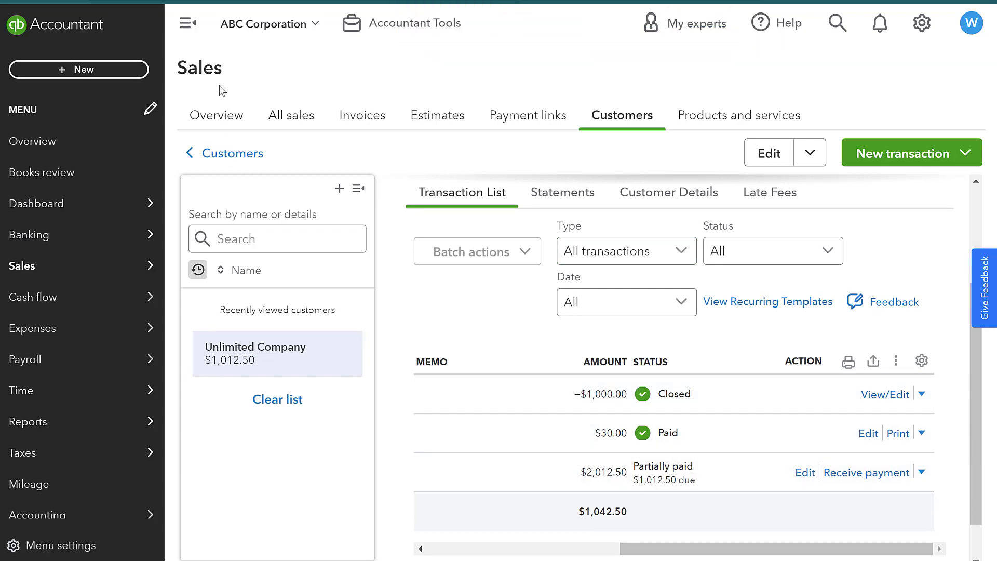
left_click(188, 24)
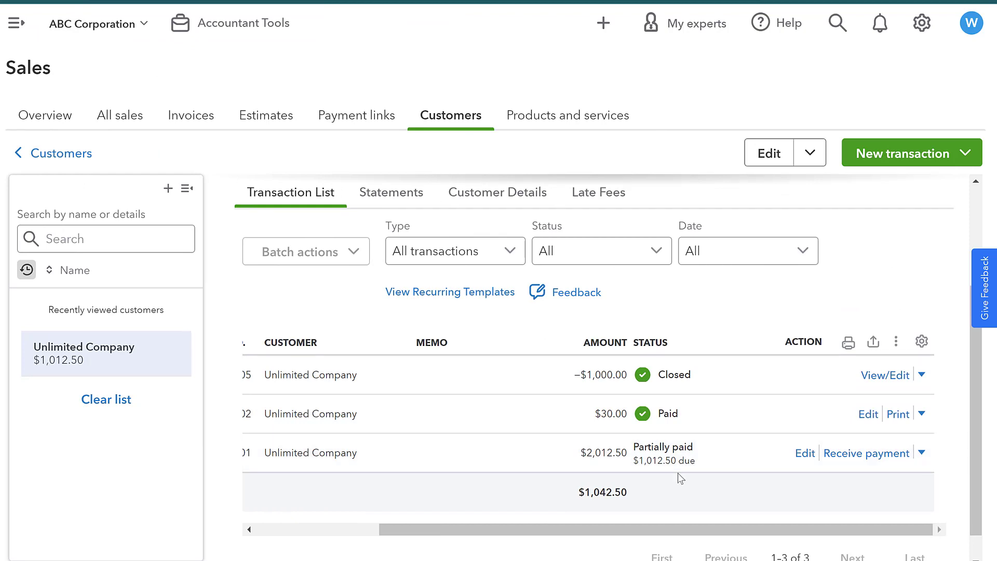
left_click(548, 466)
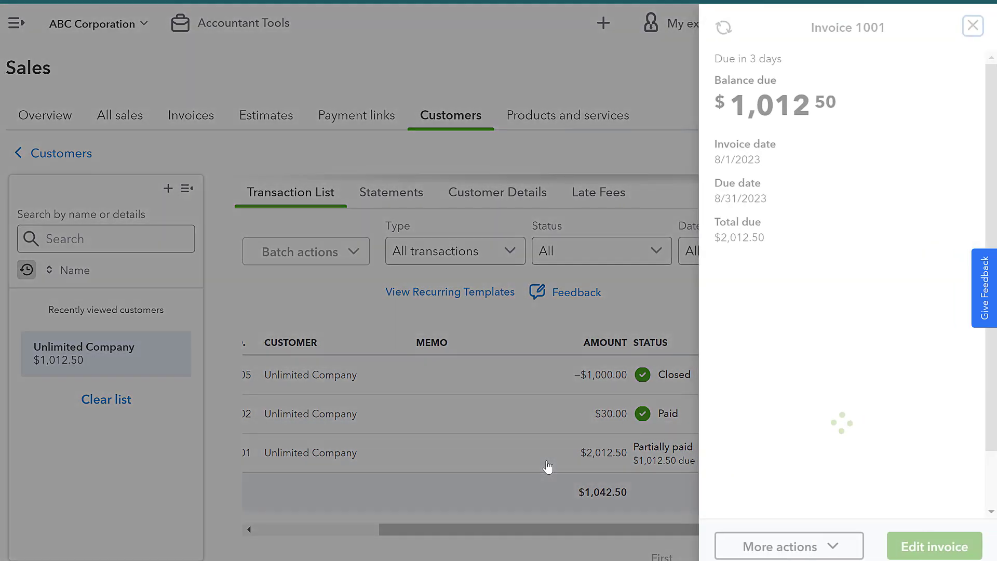
left_click(608, 465)
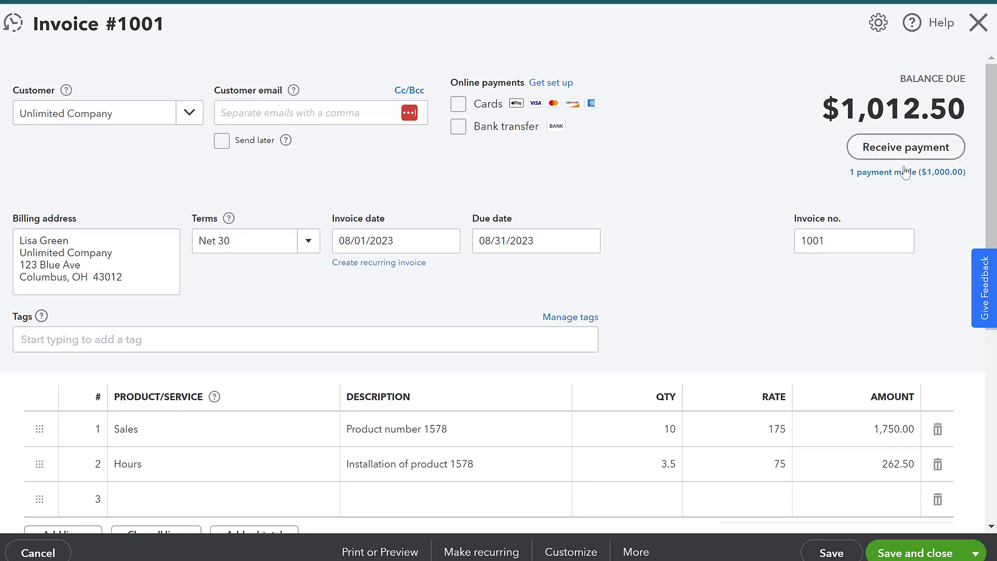
Step: Receive a payment for invoice 1001's remaining 1,012.50 balance, dated 08/31/2023, and save and close it
left_click(869, 154)
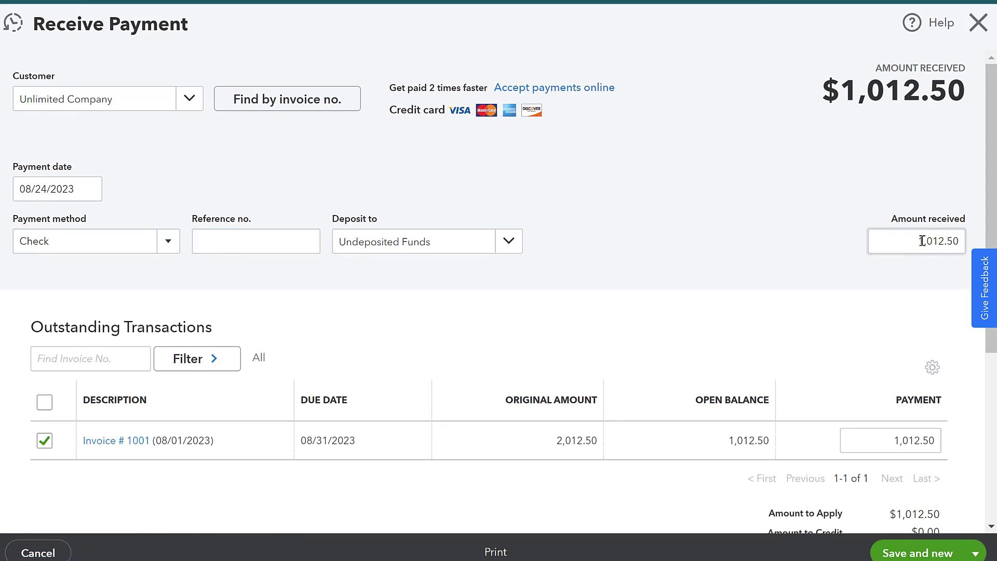
left_click(87, 192)
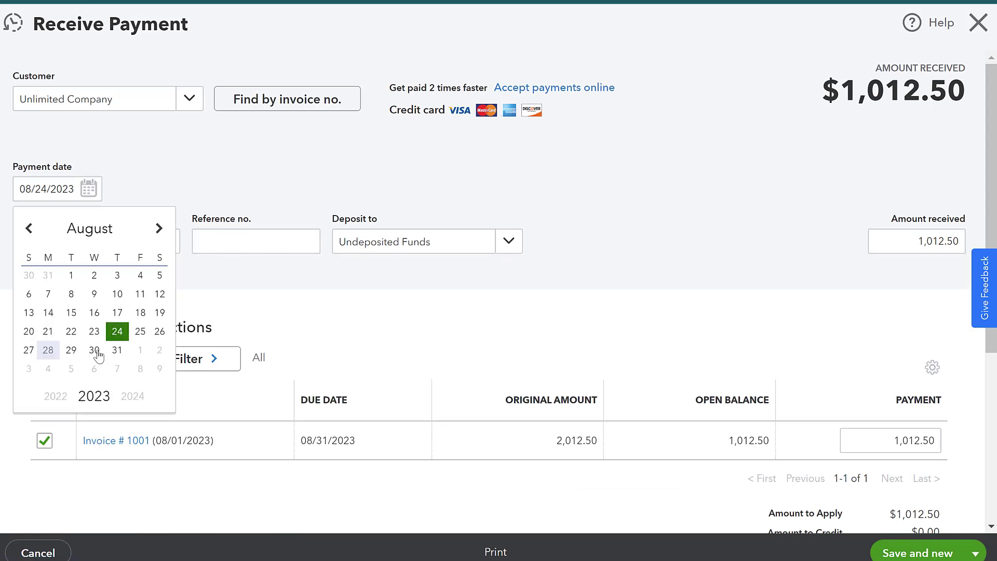
left_click(117, 350)
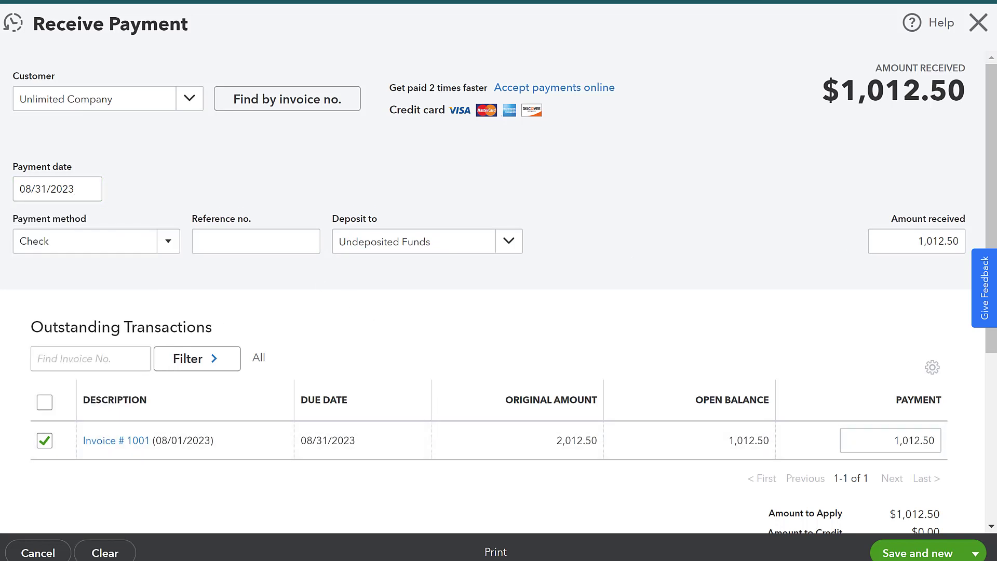
left_click(976, 553)
left_click(903, 504)
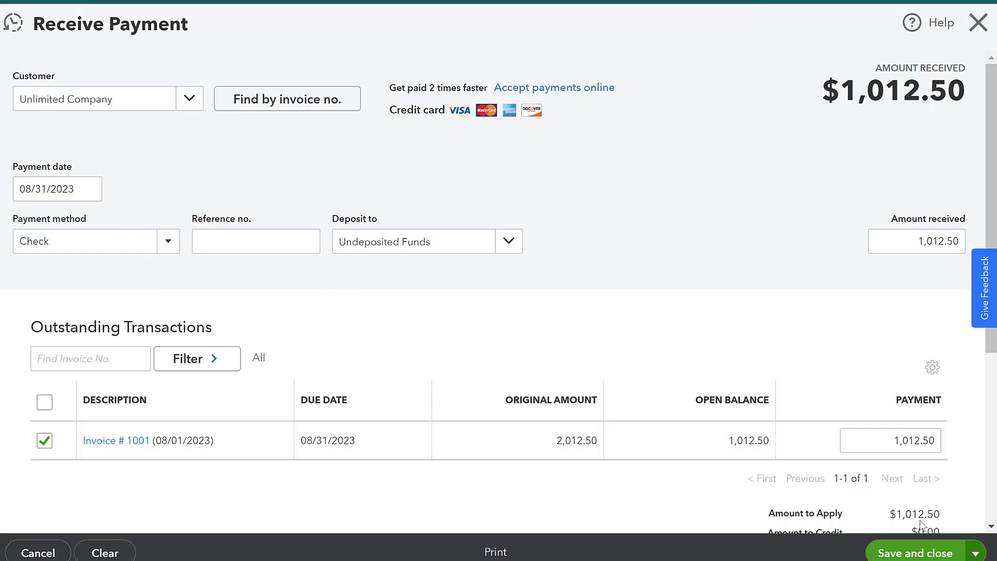
Step: Open invoice 1001 from Unlimited Company's transaction list to examine its activity and payment status, and close it
scroll(850, 454, "down", 5)
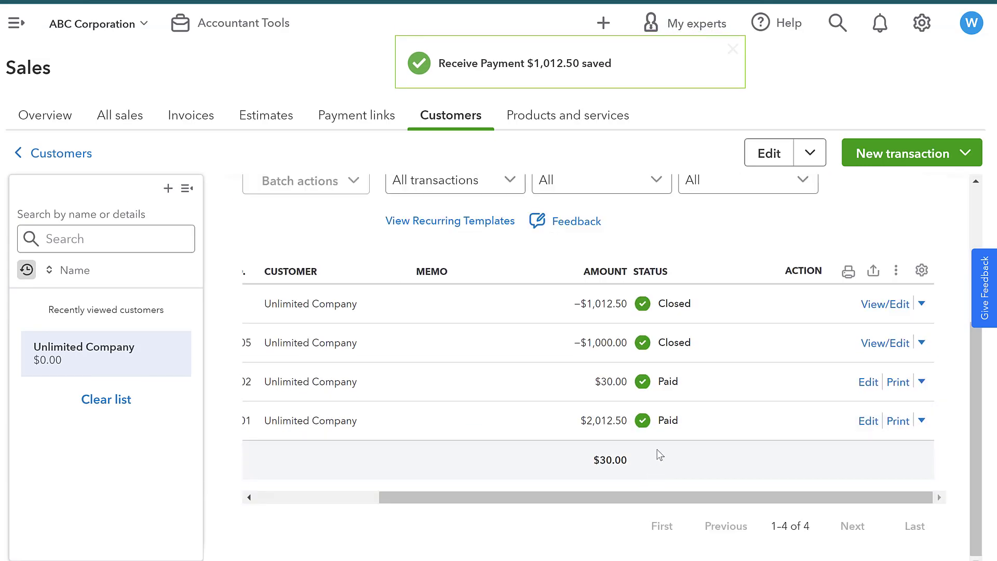
left_click(559, 425)
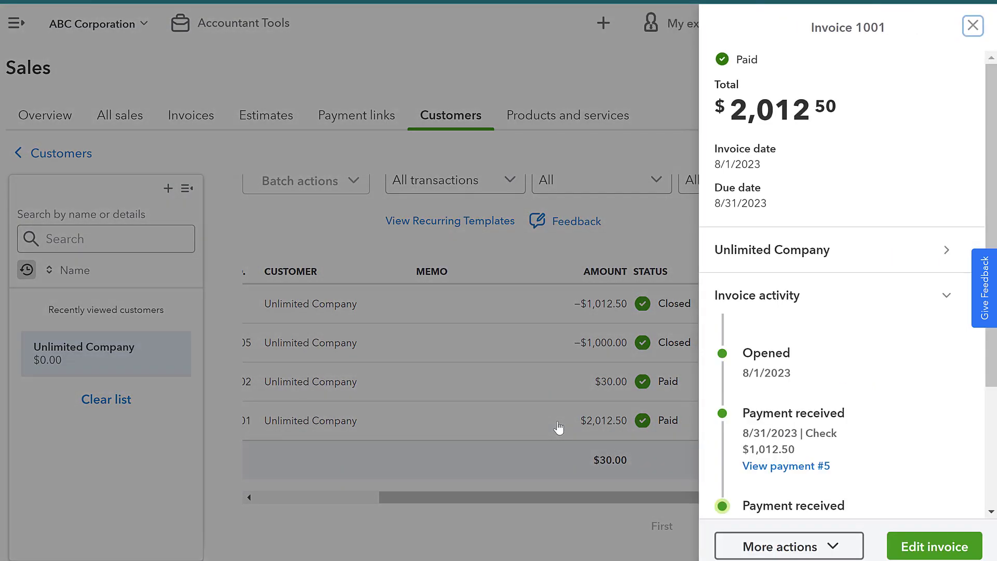
left_click(940, 552)
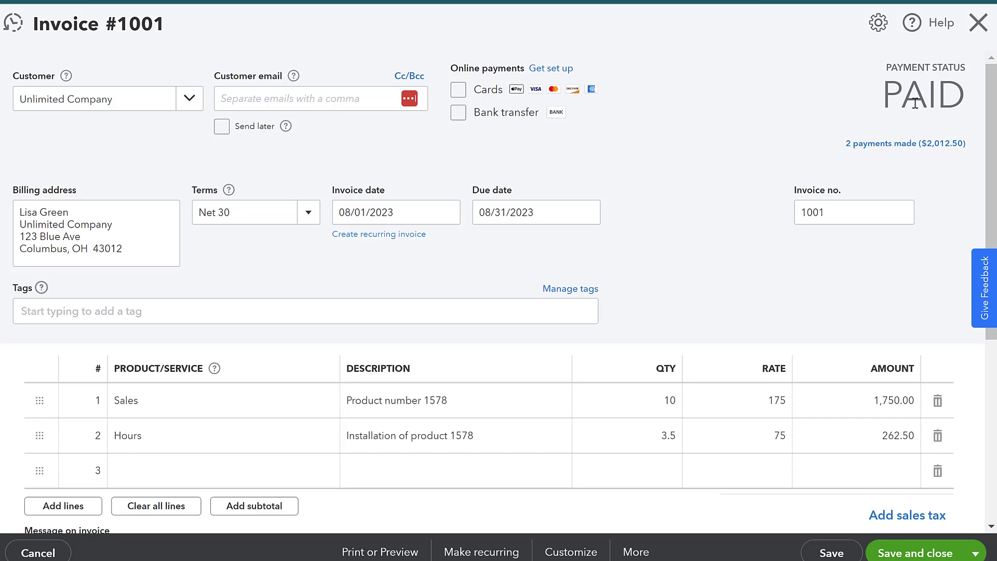
left_click(980, 19)
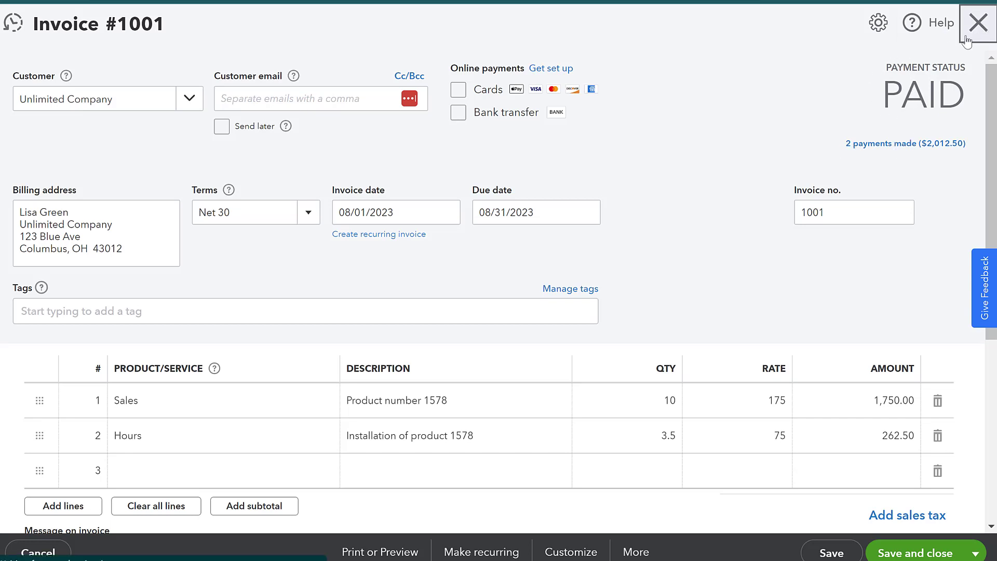